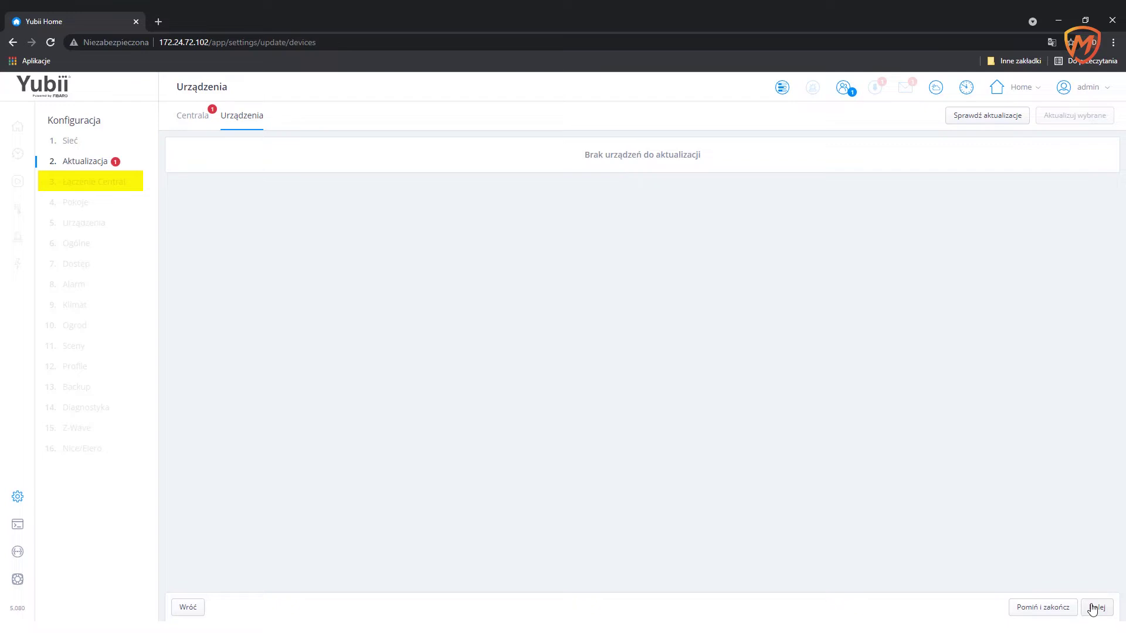
# Advance the configuration wizard past device updates, Łączenie Central and Pokoje to the Urządzenia stage without adding any rooms or sections.
pyautogui.click(1093, 609)
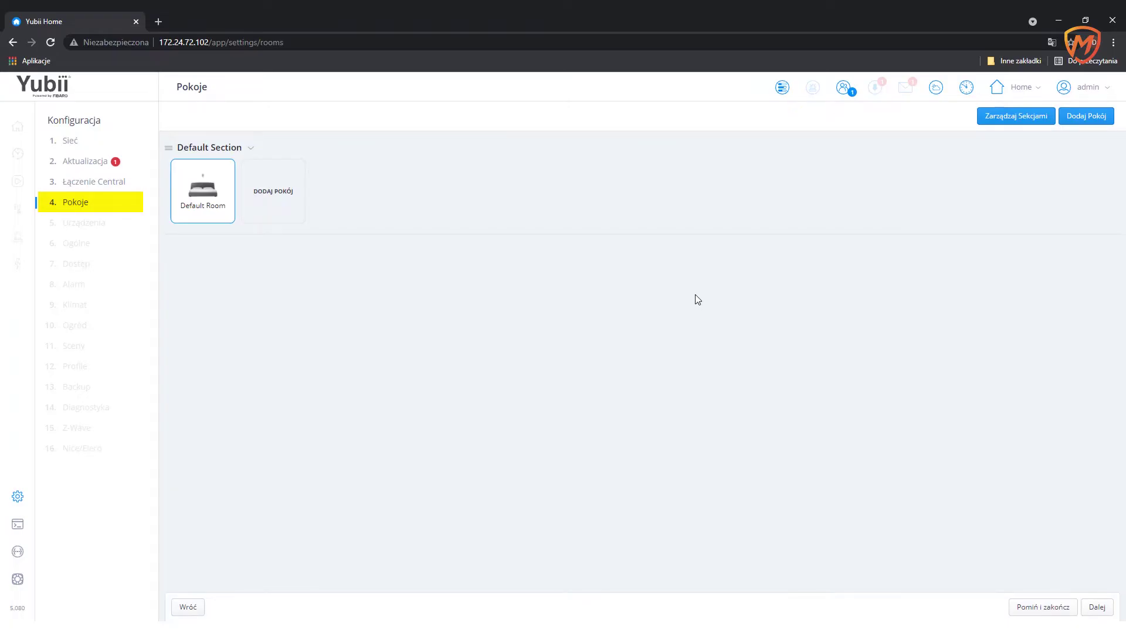
pyautogui.click(1018, 114)
pyautogui.click(1107, 118)
pyautogui.click(1086, 603)
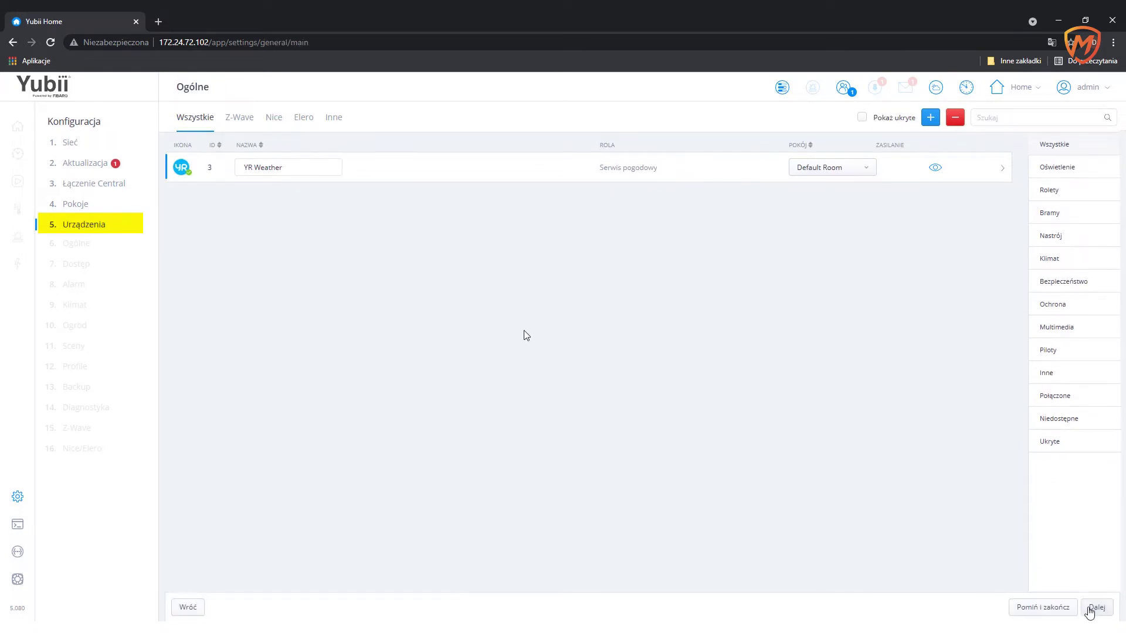
# Review the device lists for Z-Wave, Nice, Elero and Inne, and view which device types can be added without choosing one.
pyautogui.click(240, 117)
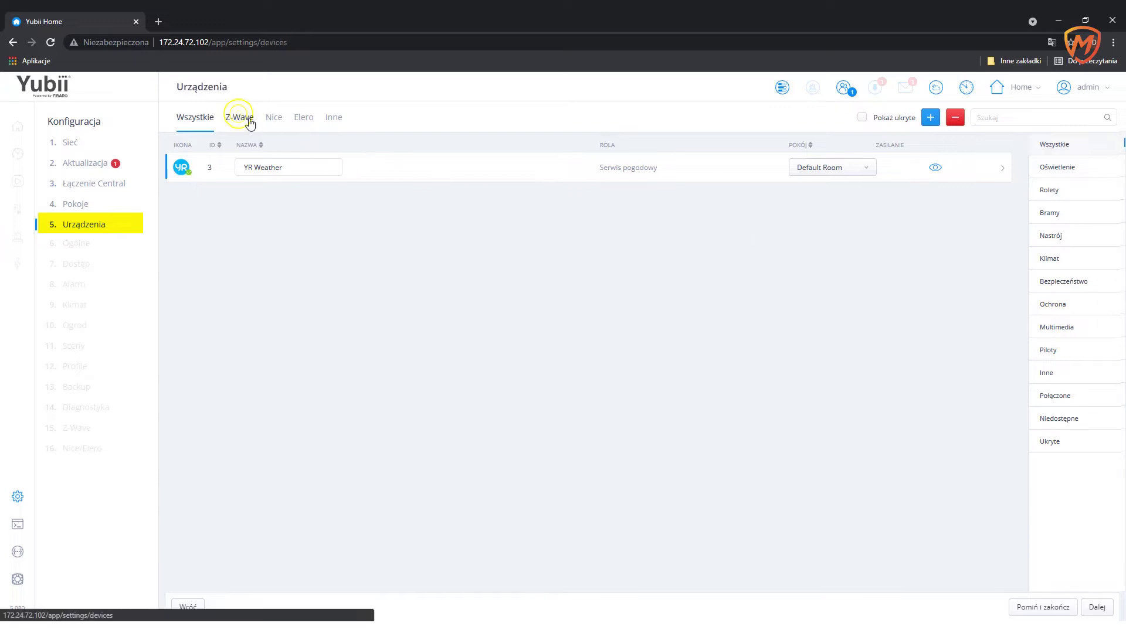
pyautogui.click(274, 118)
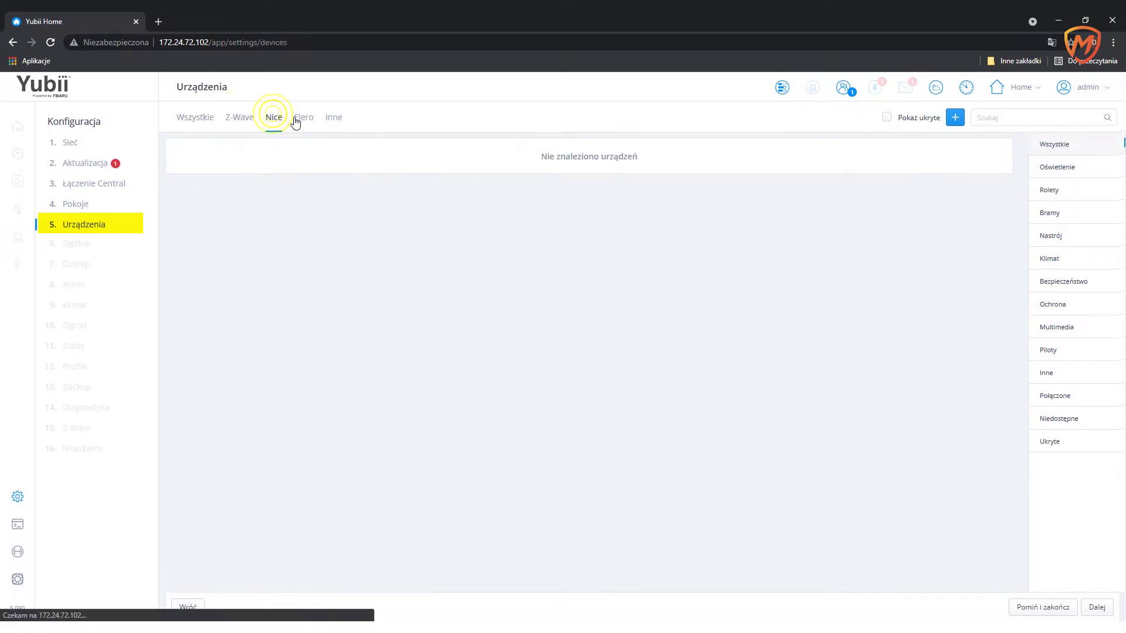
pyautogui.click(302, 120)
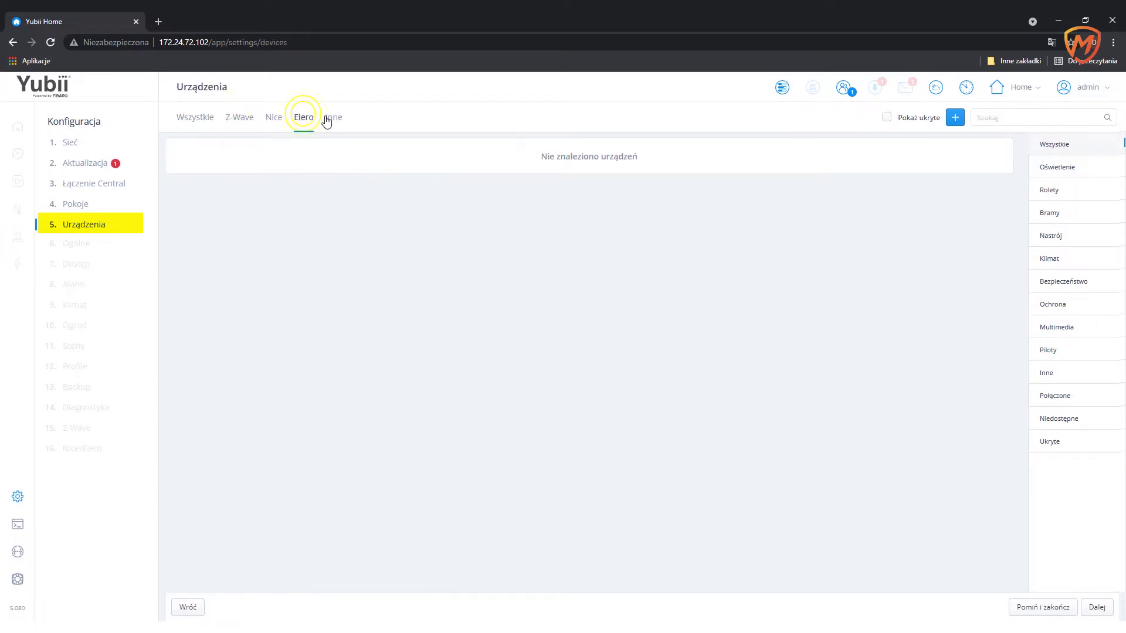
pyautogui.click(329, 117)
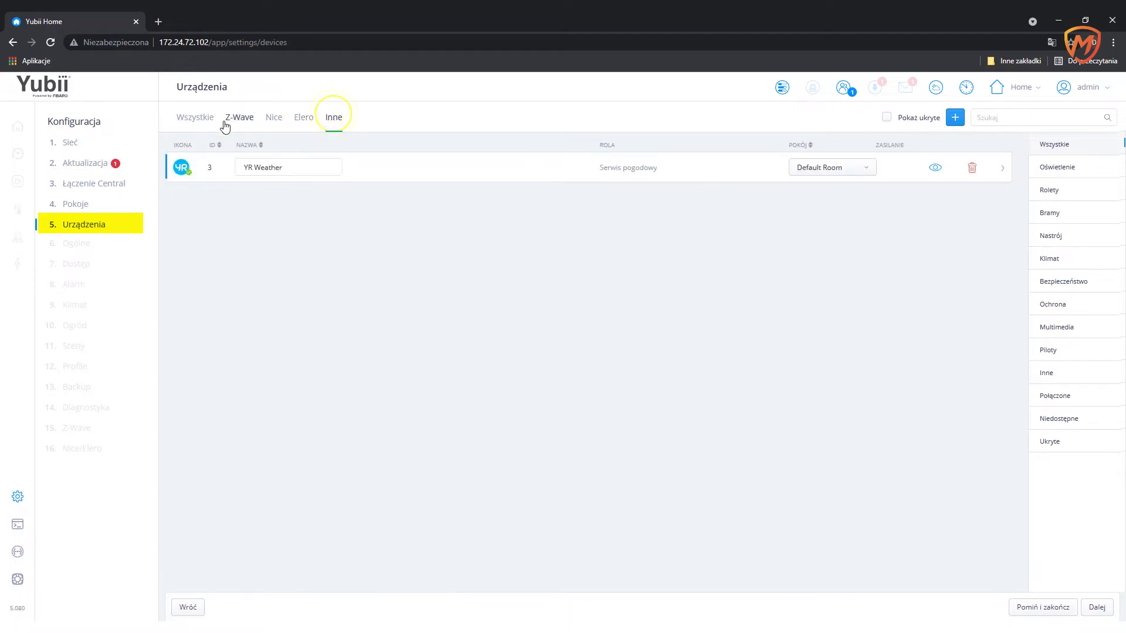
pyautogui.click(196, 117)
pyautogui.click(930, 117)
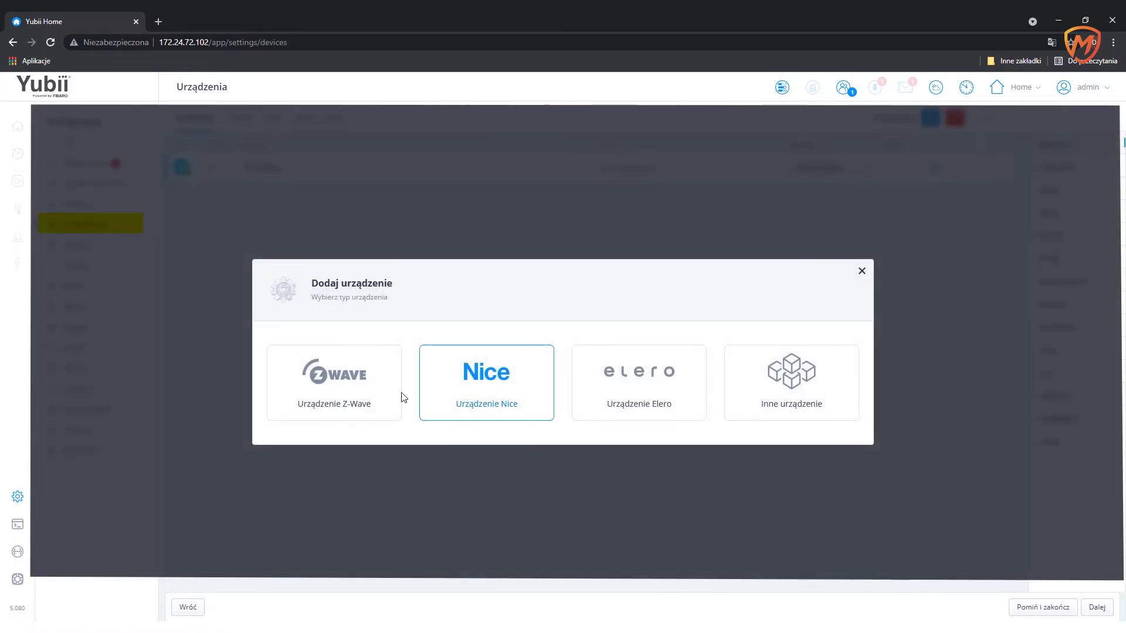
pyautogui.click(861, 271)
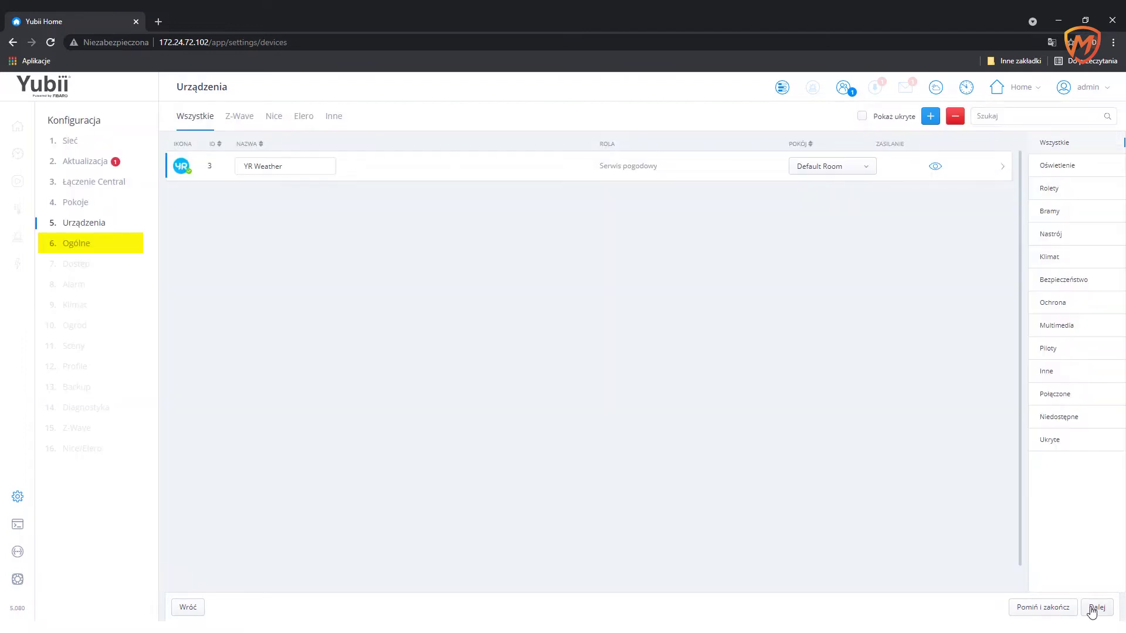
# Go through the Ogólne stage, from Główne and Lokalizacja to Zdarzenia, keeping its settings, and continue to Dostęp.
pyautogui.click(1095, 607)
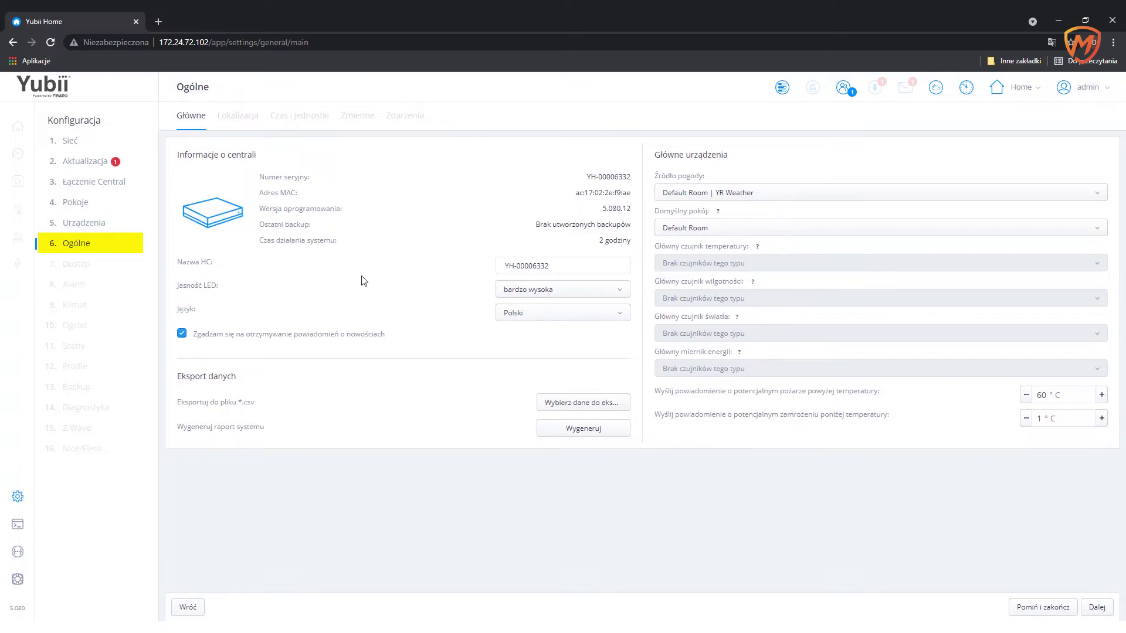
pyautogui.click(234, 118)
pyautogui.click(1094, 608)
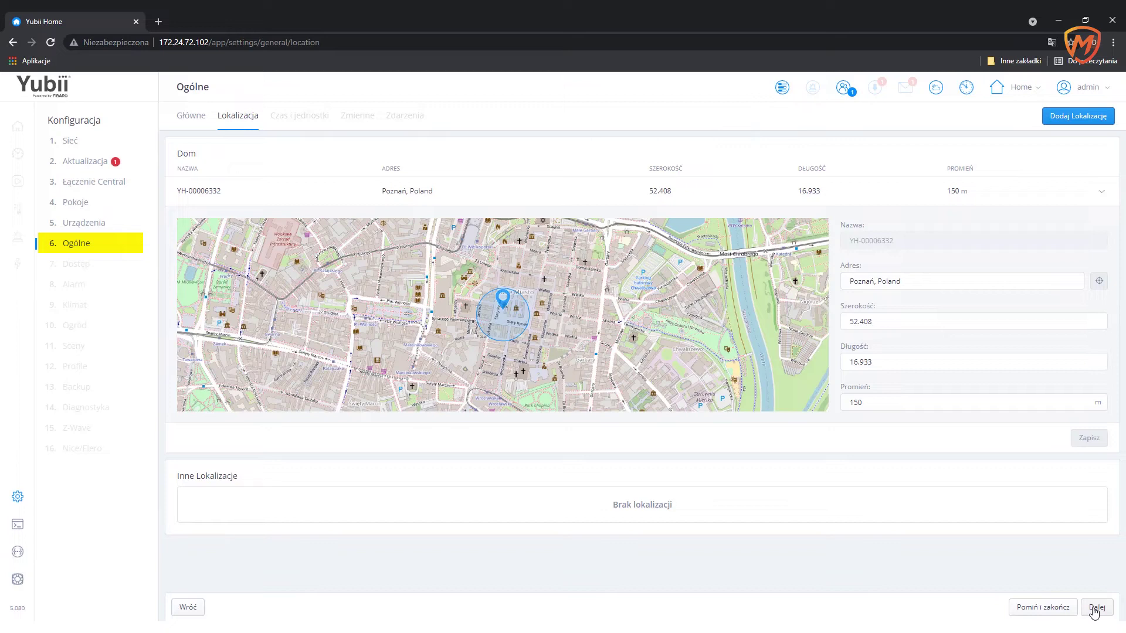
pyautogui.click(1094, 608)
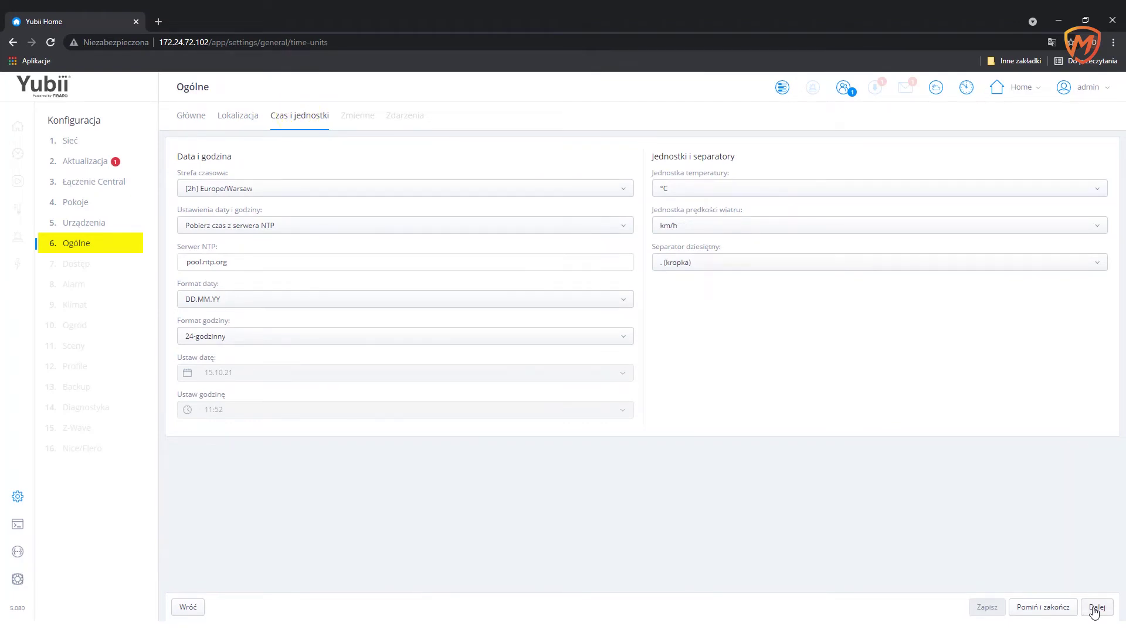
pyautogui.click(1095, 608)
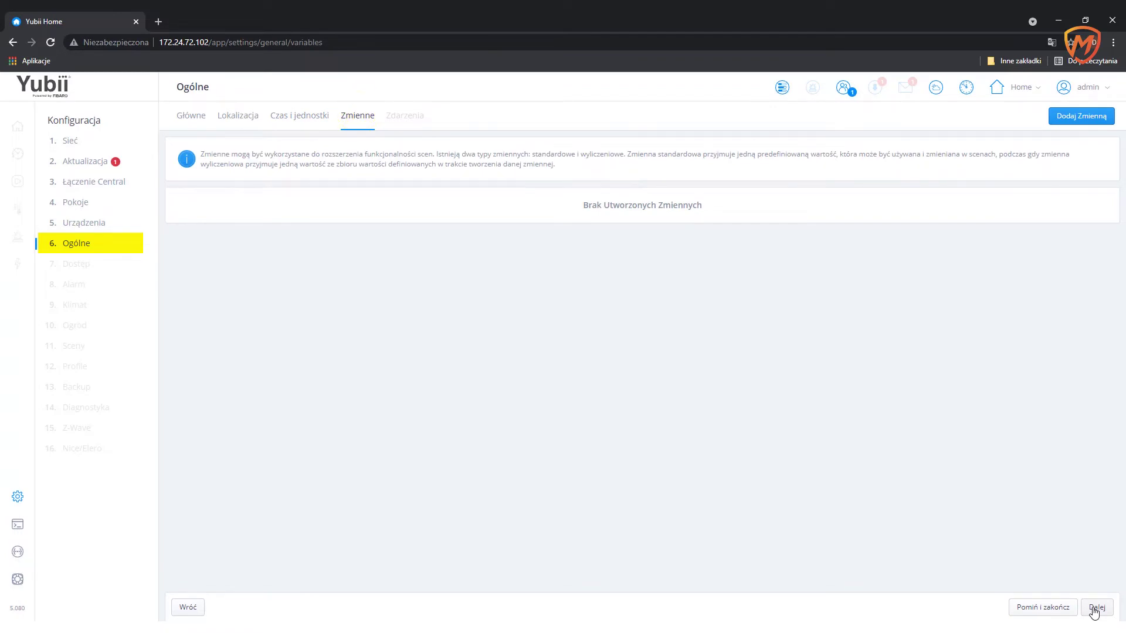
pyautogui.click(1095, 608)
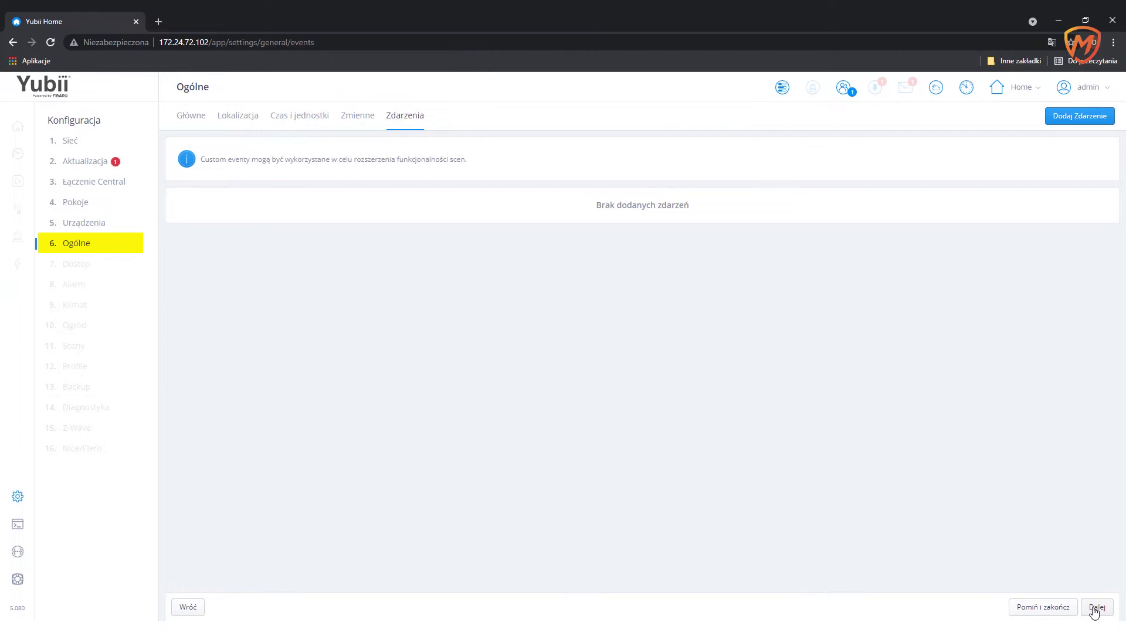
pyautogui.click(1094, 608)
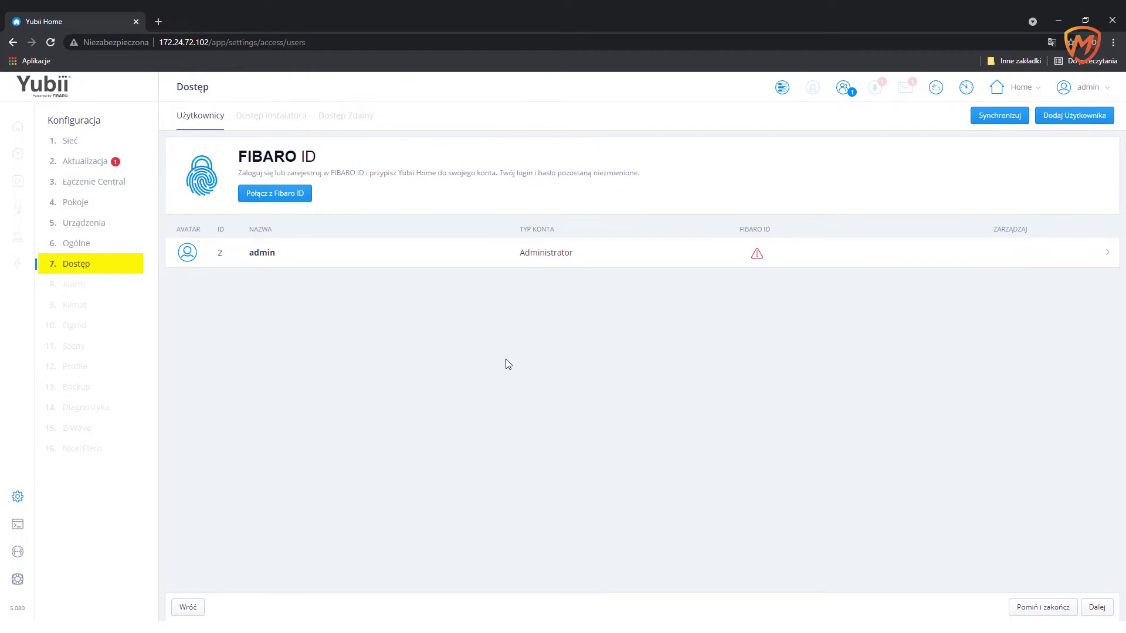
# Keep the user, installer access and remote access settings in the Dostęp stage and continue to Alarm.
pyautogui.click(1096, 609)
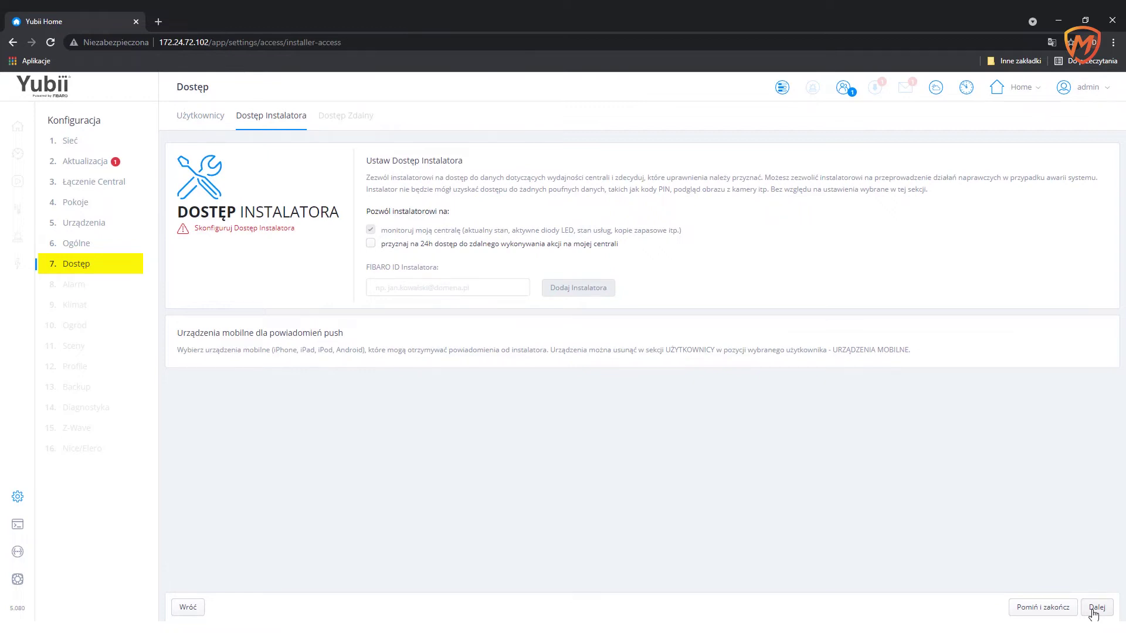
pyautogui.click(1093, 611)
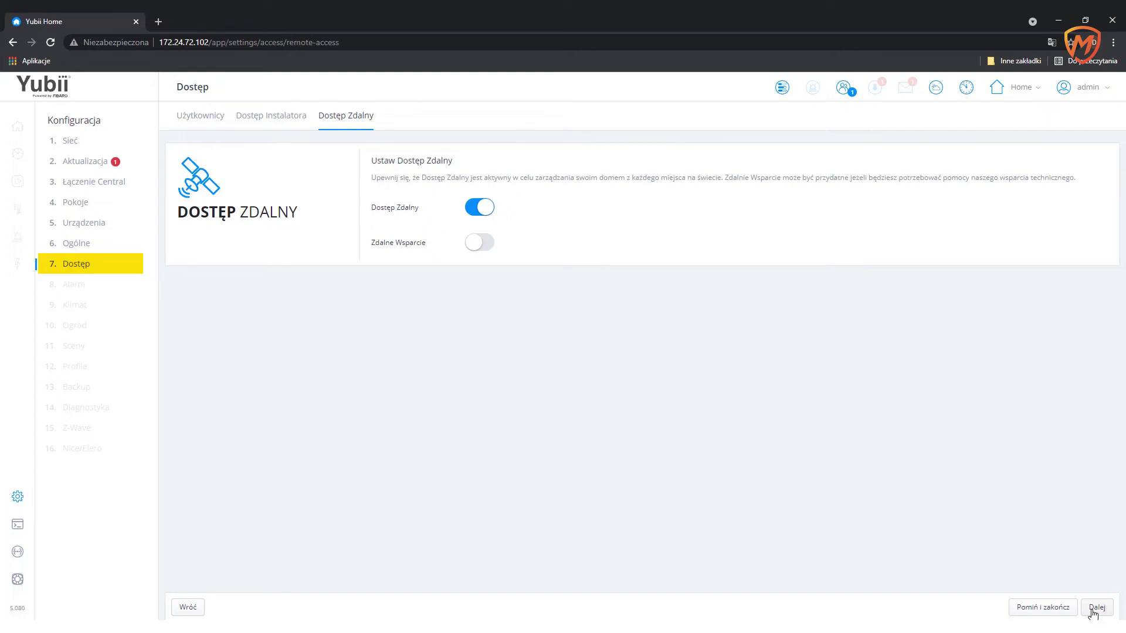
pyautogui.click(1093, 610)
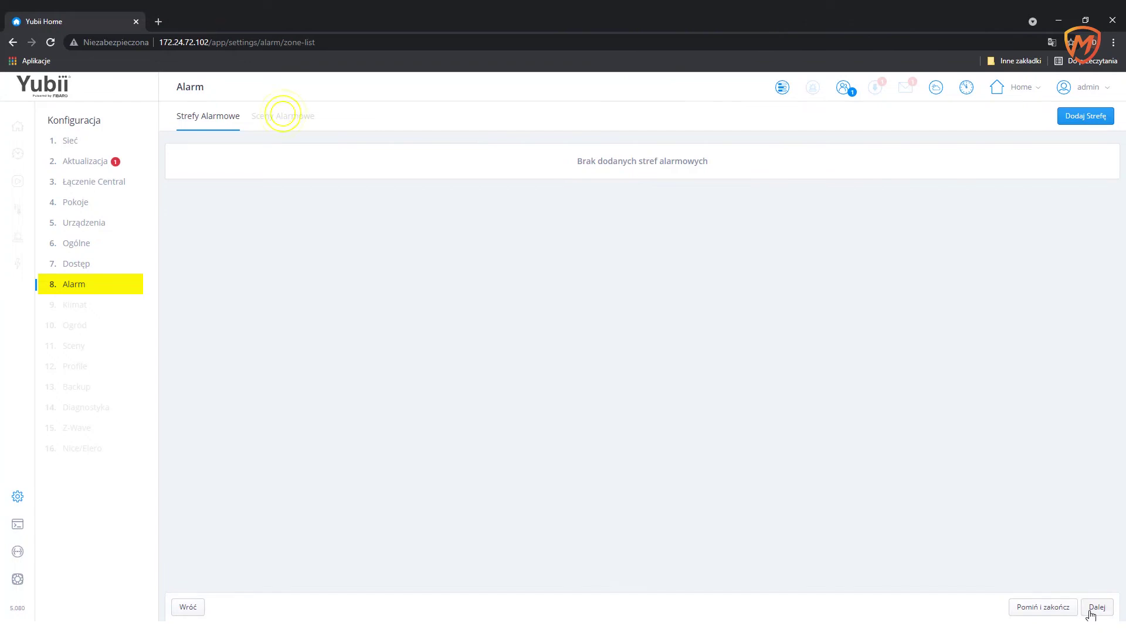
# Advance through the Alarm, Klimat and Ogród stages to Sceny without adding zones, alarm scenes or schedules.
pyautogui.click(283, 115)
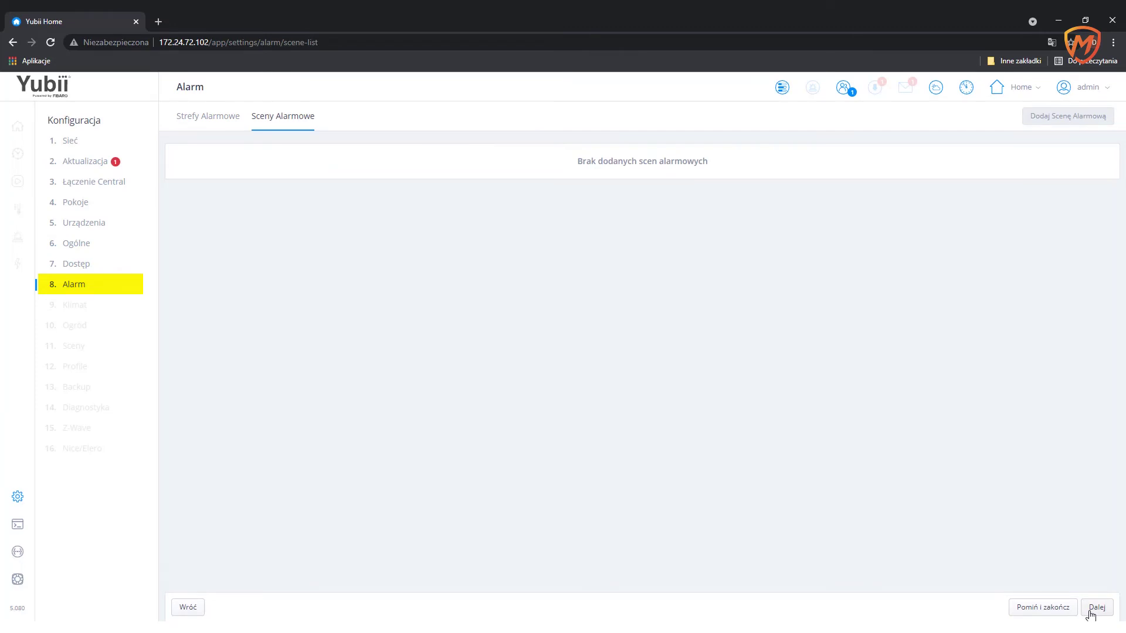
pyautogui.click(1090, 612)
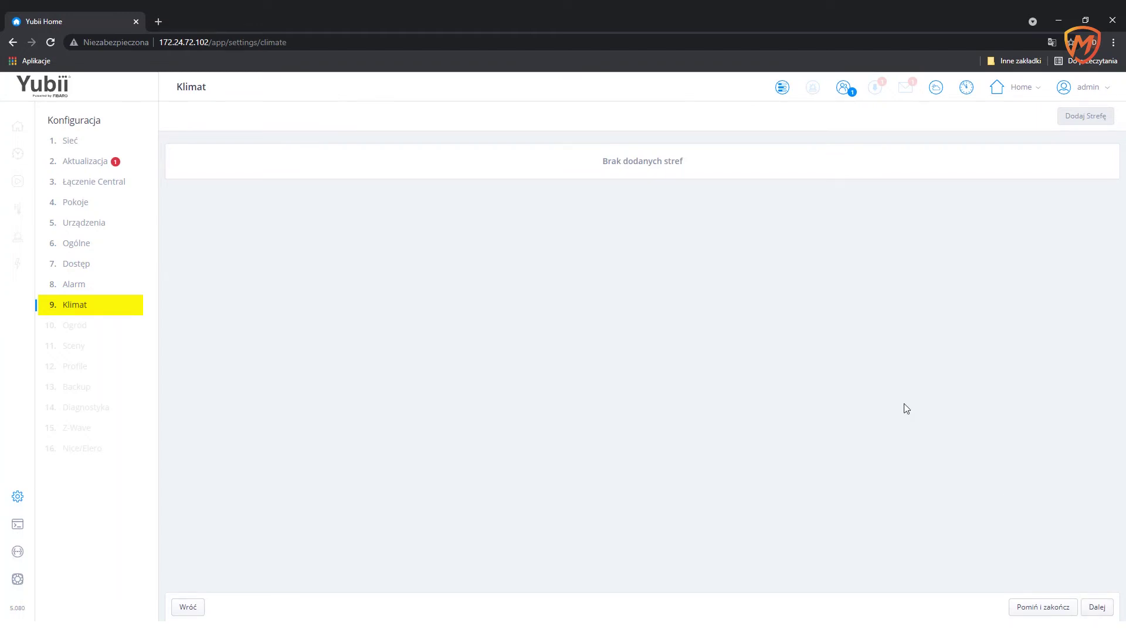
pyautogui.click(1091, 609)
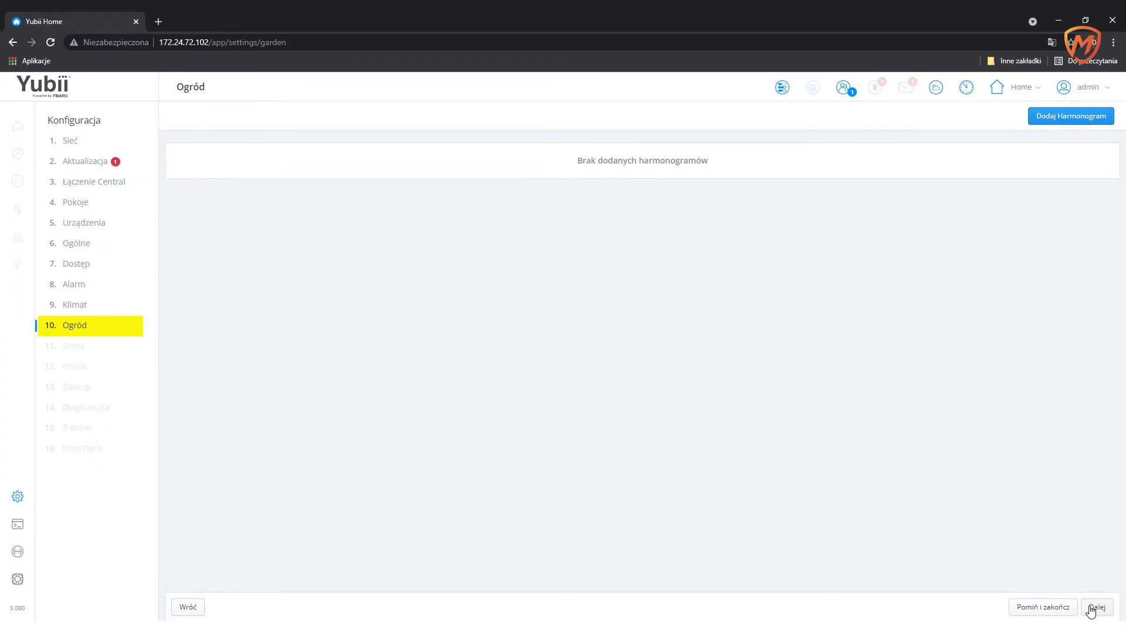
pyautogui.click(1063, 127)
pyautogui.click(1094, 609)
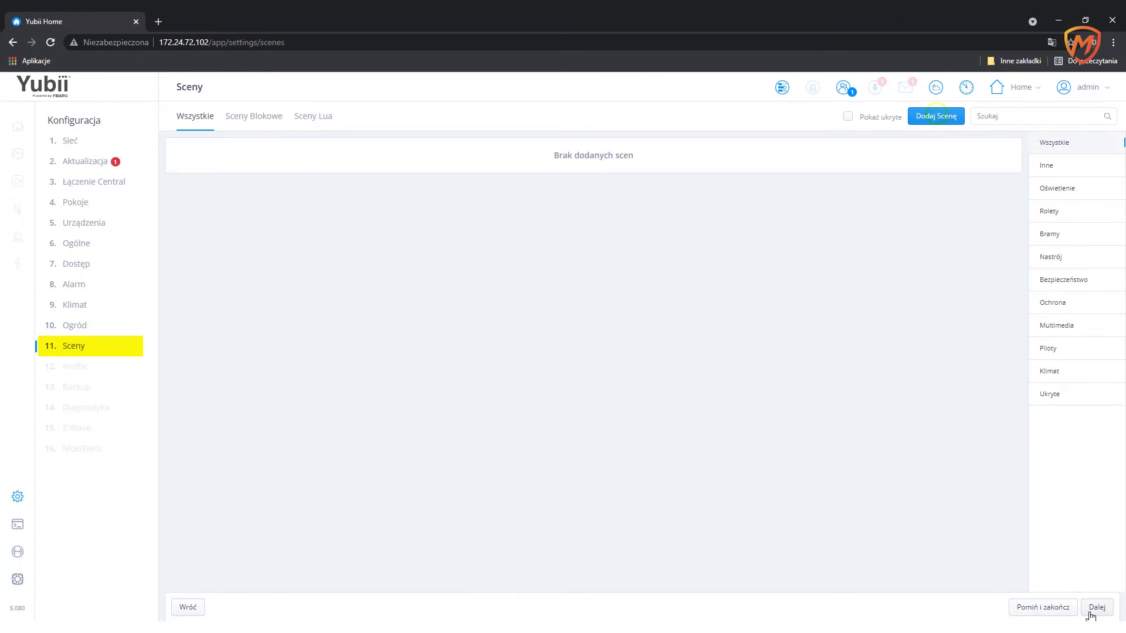
# View the types offered for a new scene and close the choice without adding one.
pyautogui.click(946, 121)
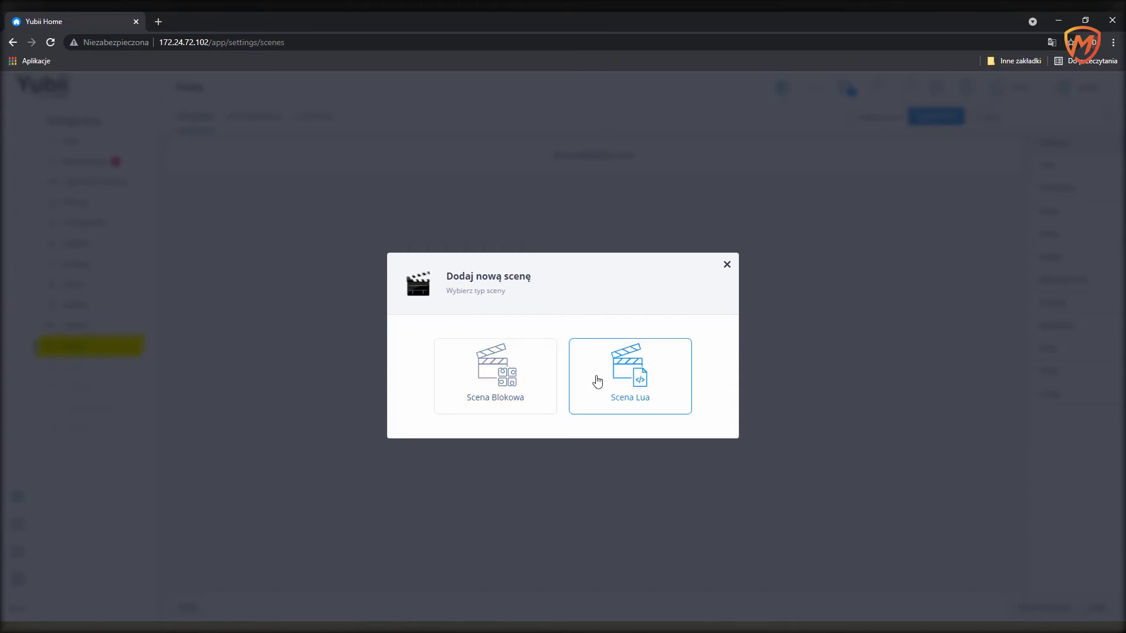
pyautogui.click(726, 266)
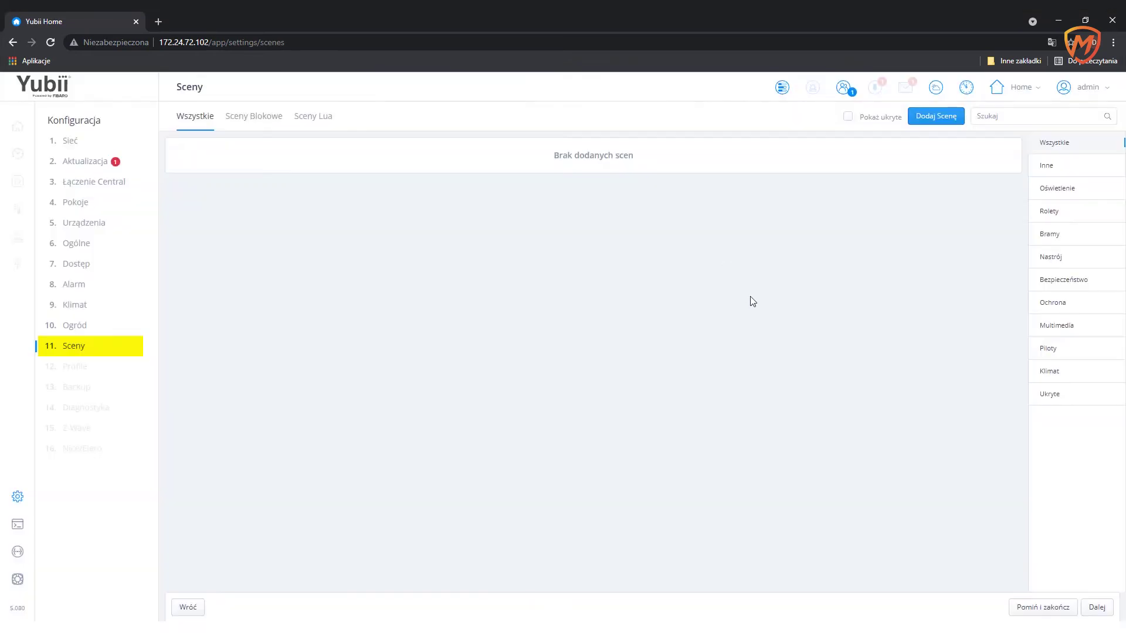
# Continue from Sceny past the Profile and Backup stages to Diagnostyka, keeping the default profiles and creating no backup.
pyautogui.click(1092, 615)
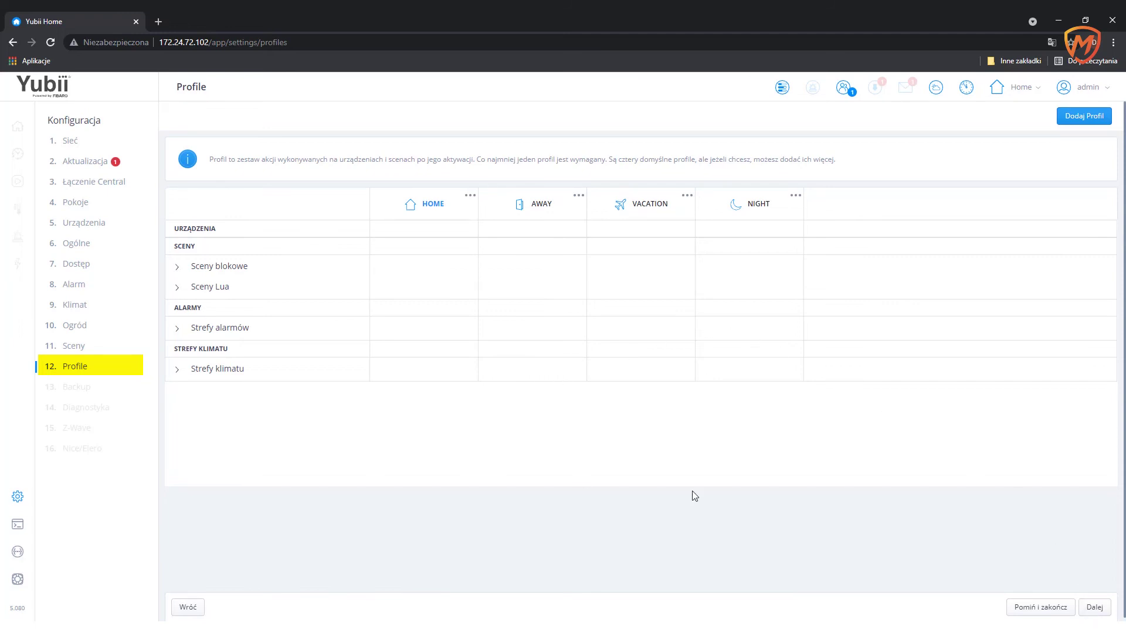
pyautogui.click(1087, 609)
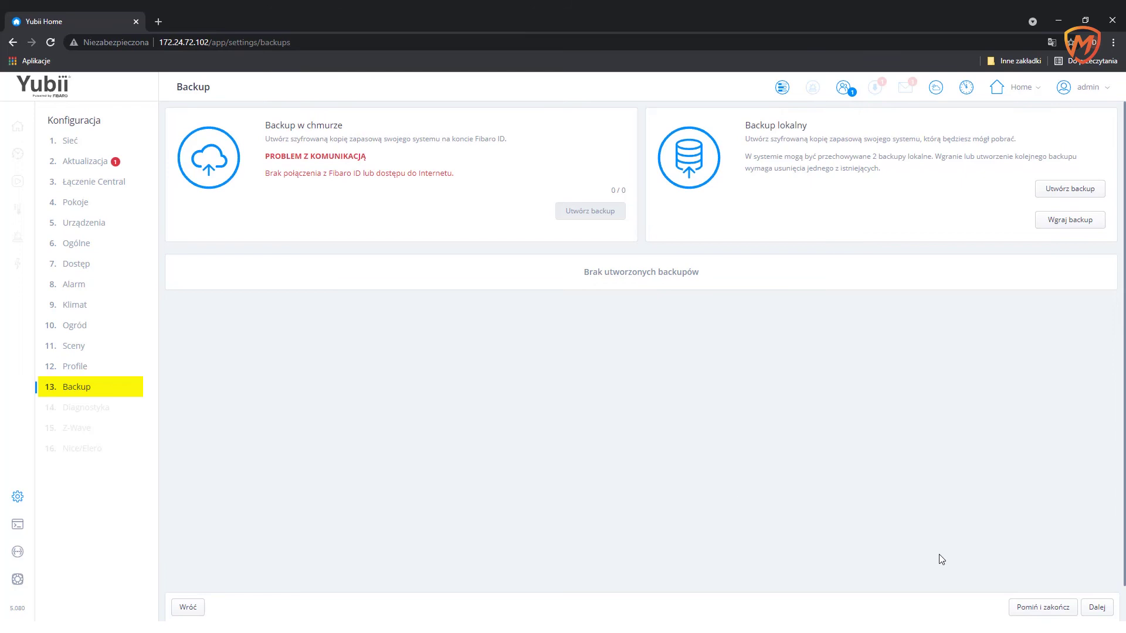
pyautogui.click(1099, 608)
# Go through the CPU, RAM, Pamięć and Z-Wave diagnostics and continue to the Z-Wave configuration stage.
pyautogui.moveTo(1069, 462)
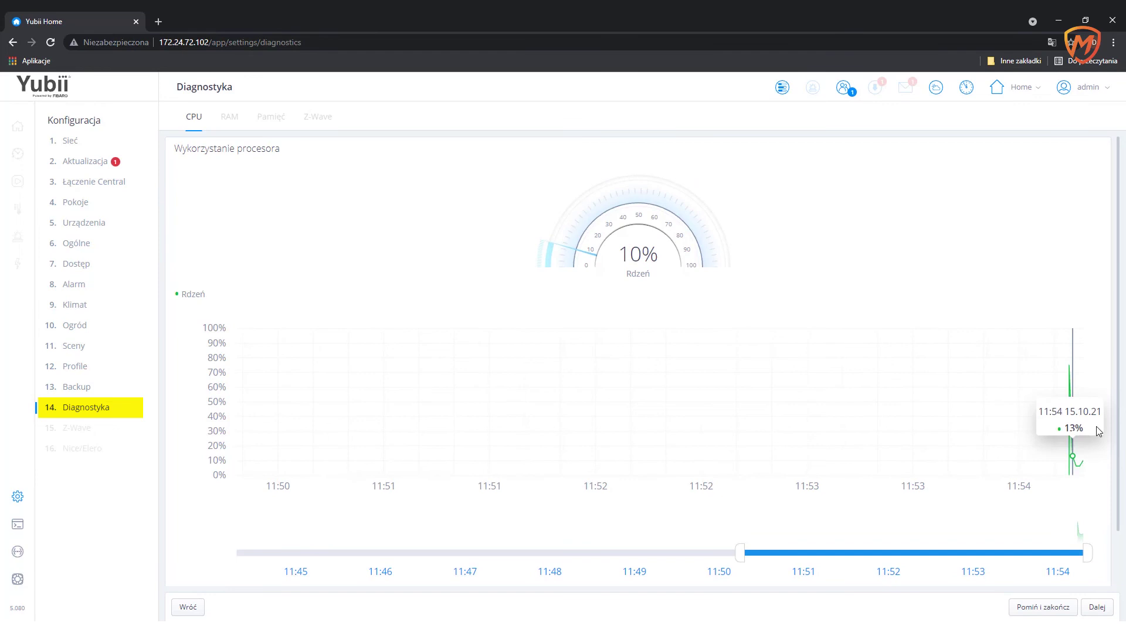
pyautogui.click(1095, 610)
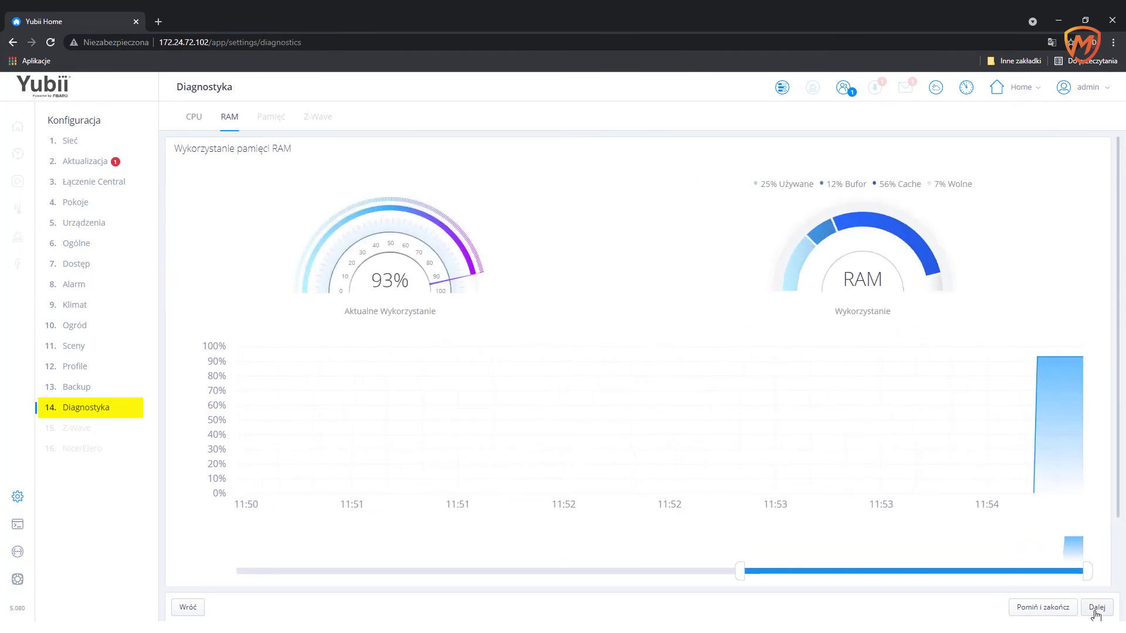
pyautogui.click(1095, 610)
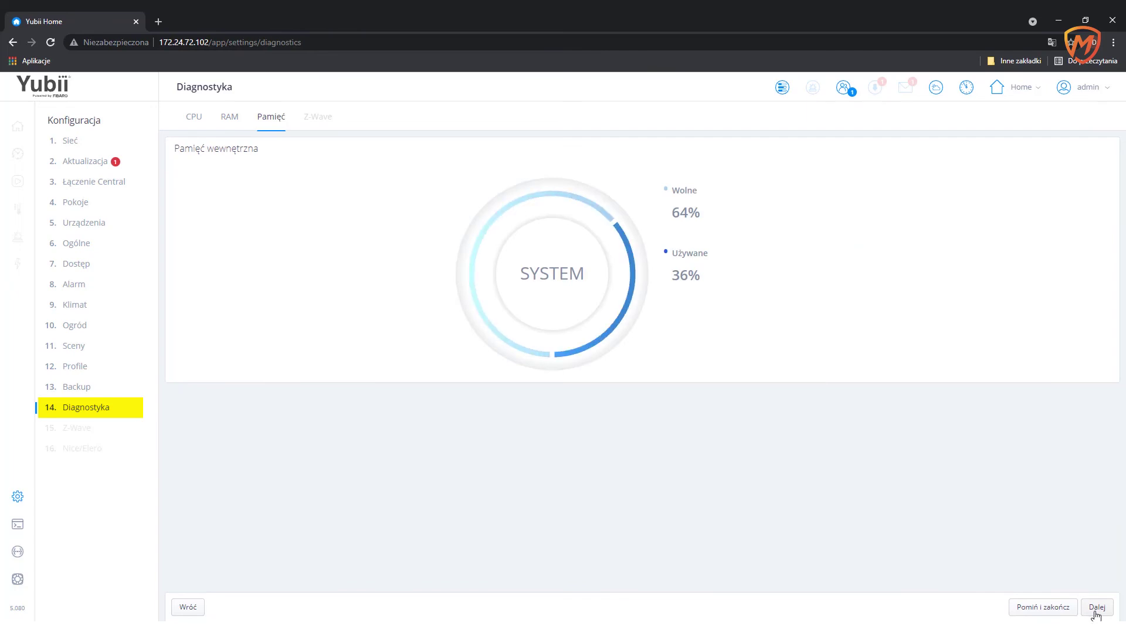
pyautogui.click(1095, 610)
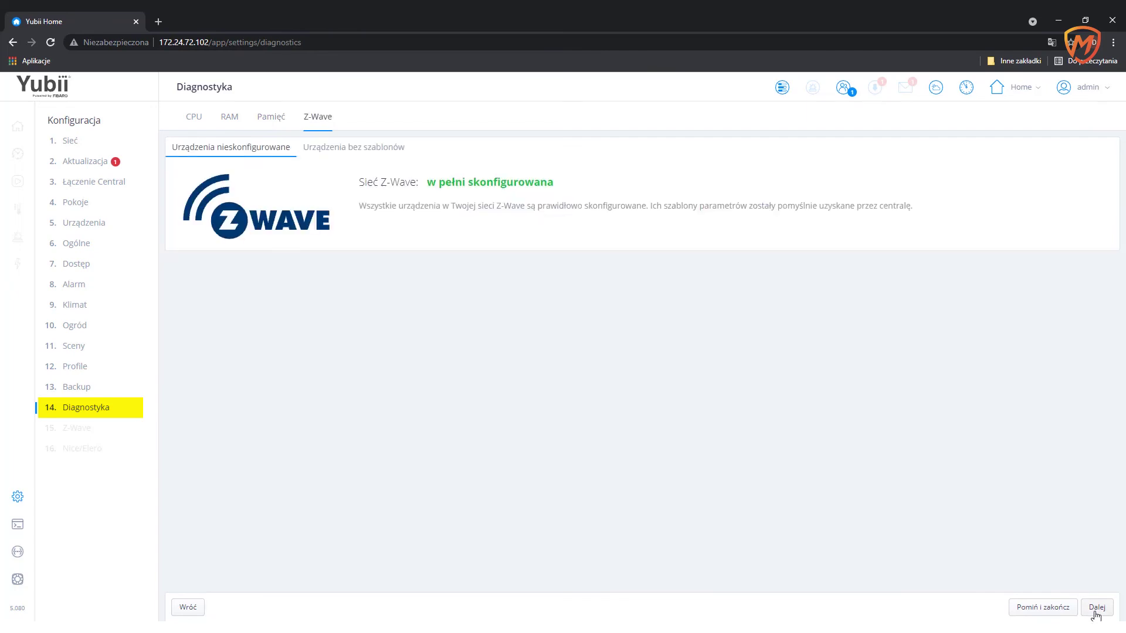
pyautogui.click(1095, 610)
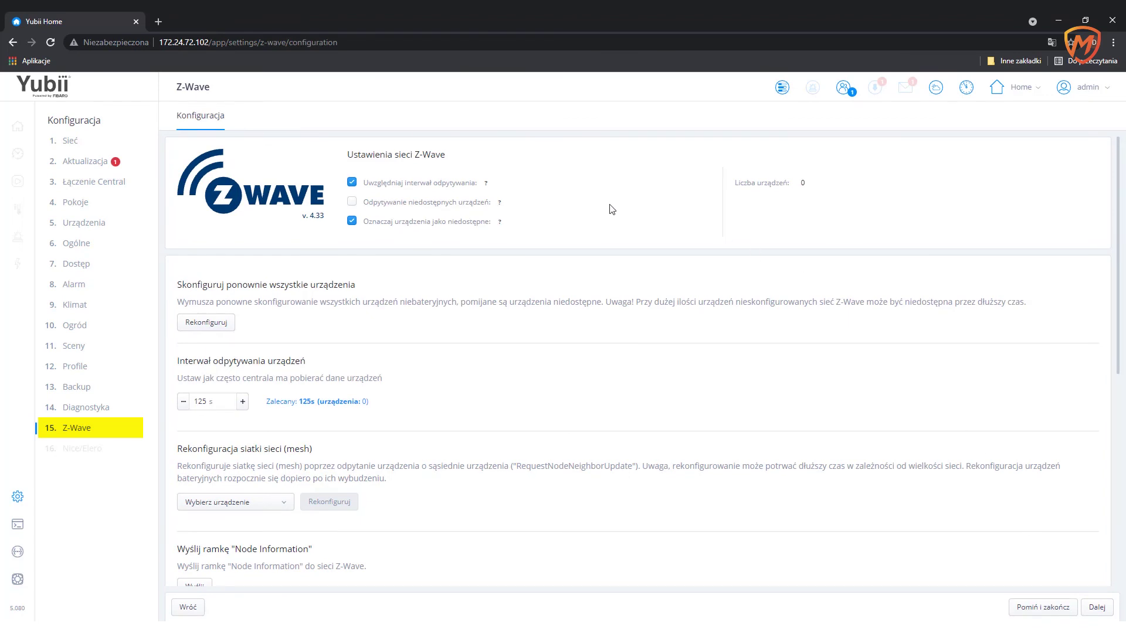
# Review the Z-Wave network settings, keep them and the Nice/Elero settings as they are, and complete the configuration wizard.
pyautogui.scroll(-7, 888, 437)
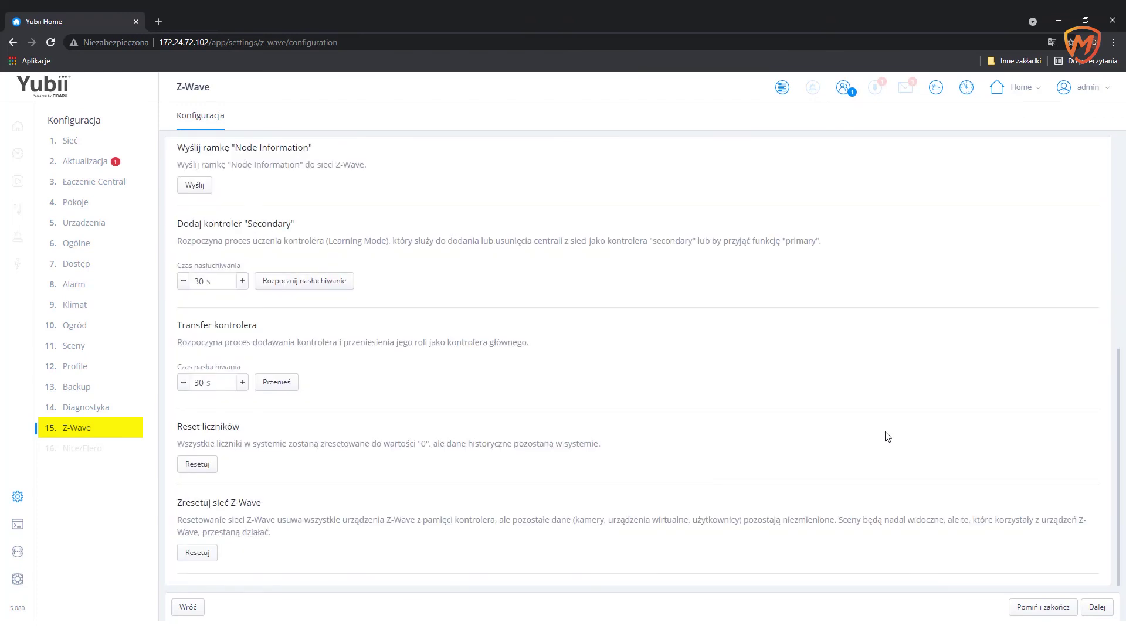
pyautogui.scroll(7, 888, 437)
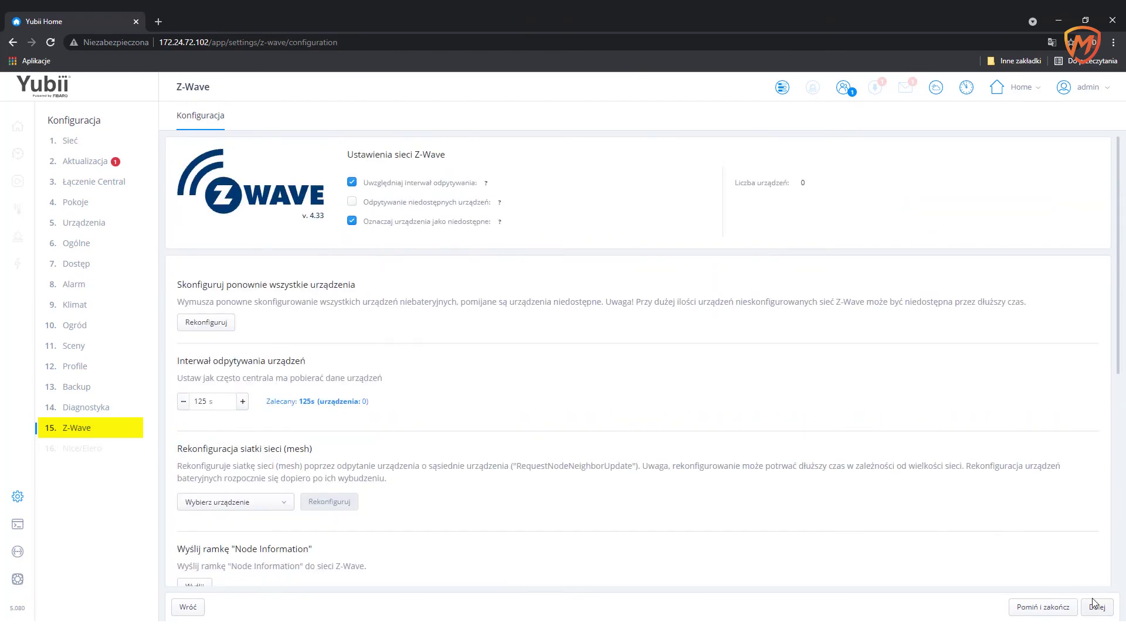
pyautogui.click(1094, 604)
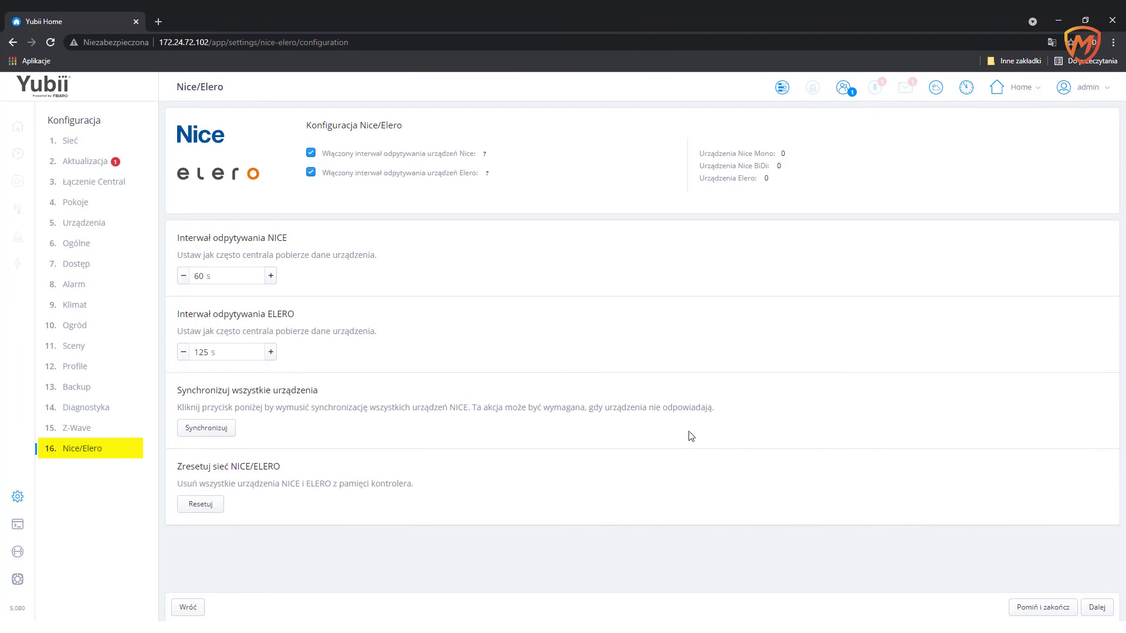
pyautogui.click(1096, 609)
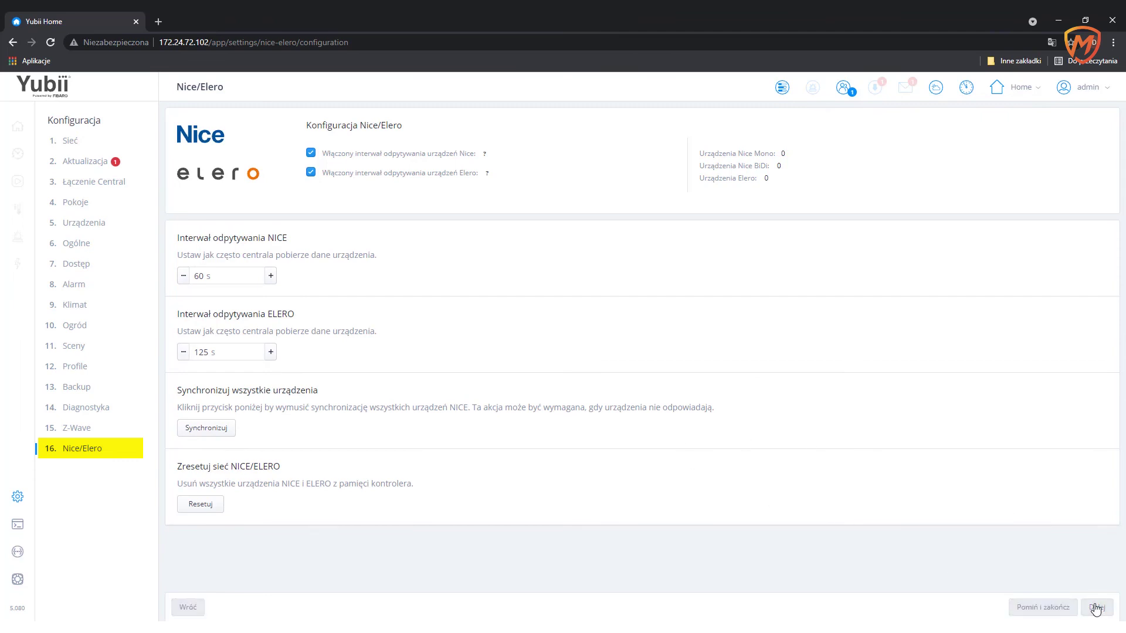